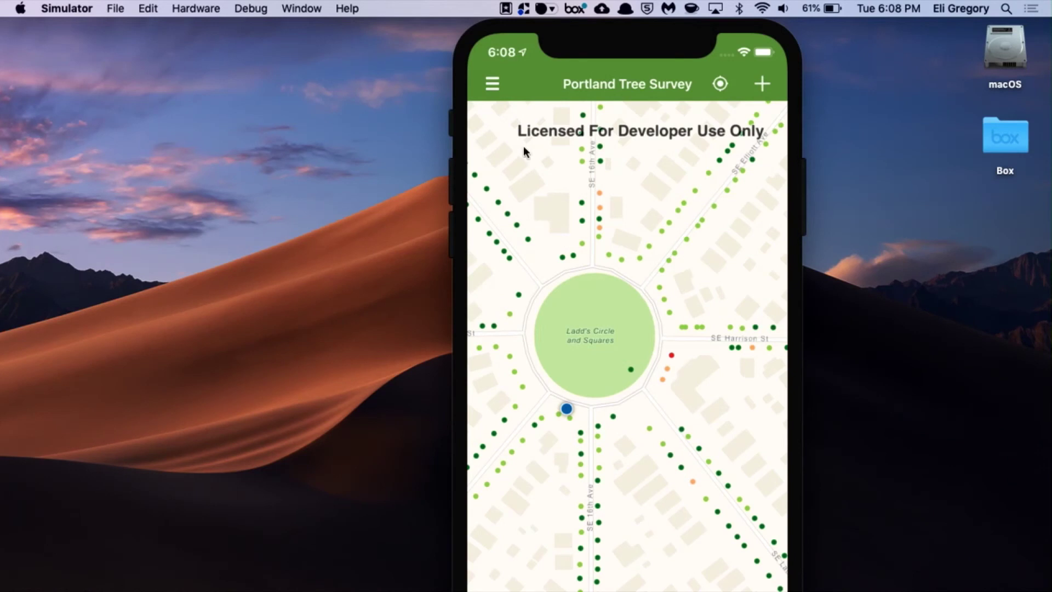
Step: Rotate the simulated iPhone right into landscape and move the Simulator window up and left
left_click(200, 9)
left_click(251, 106)
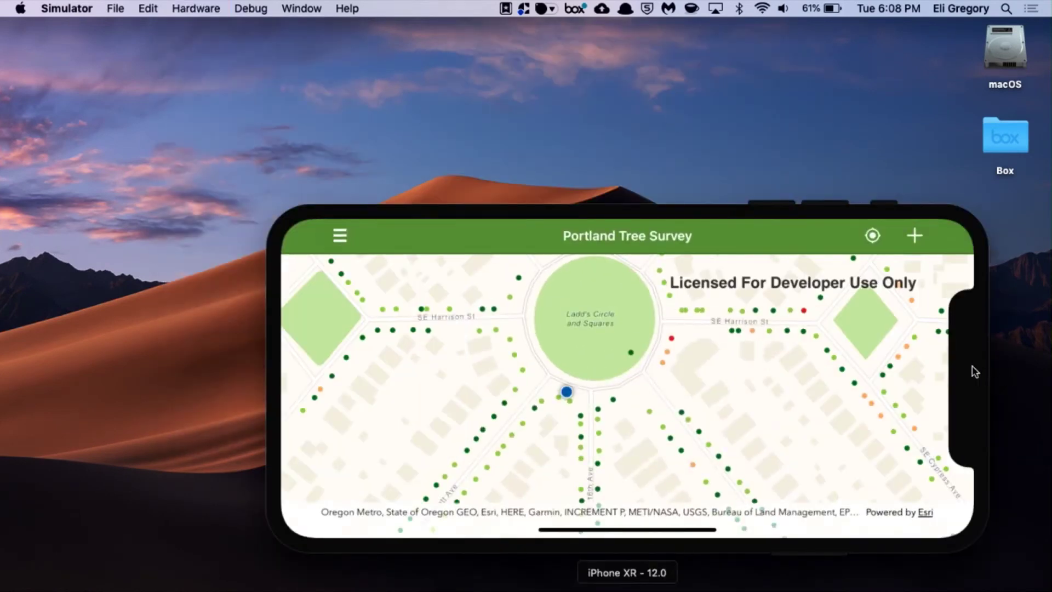
left_click_drag(639, 572, 514, 496)
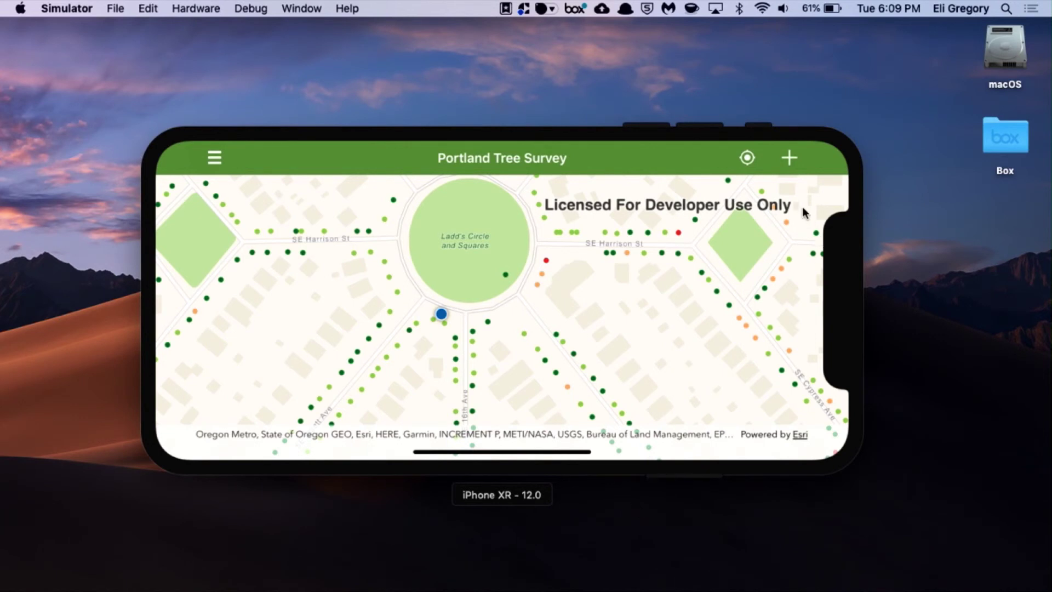
Step: Start a new tree point and pan the map so its pin sits at Ladd's Circle's southeast edge
left_click(789, 159)
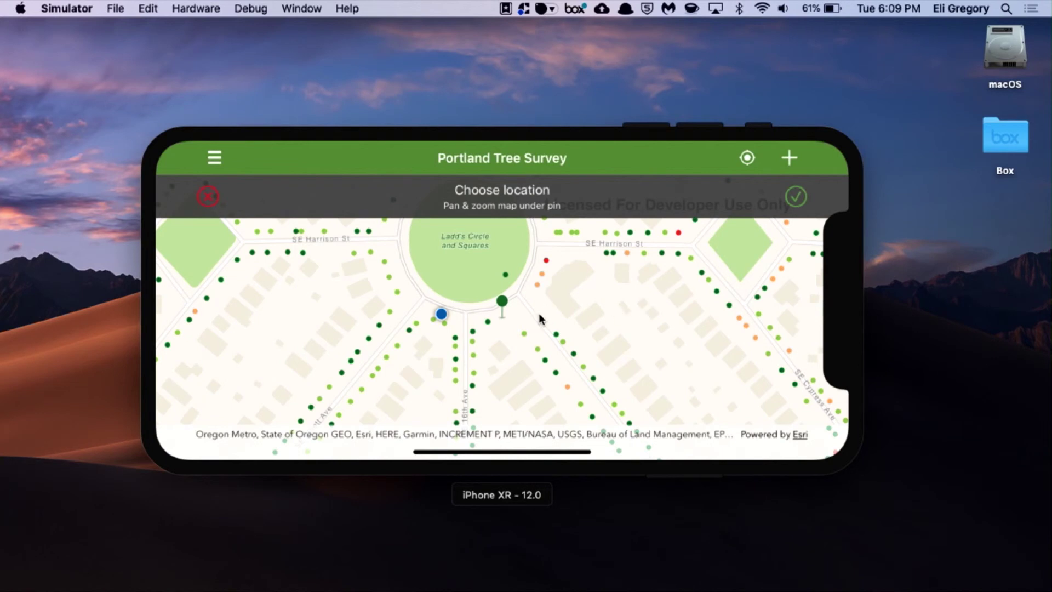
scroll(537, 249, "right", 2)
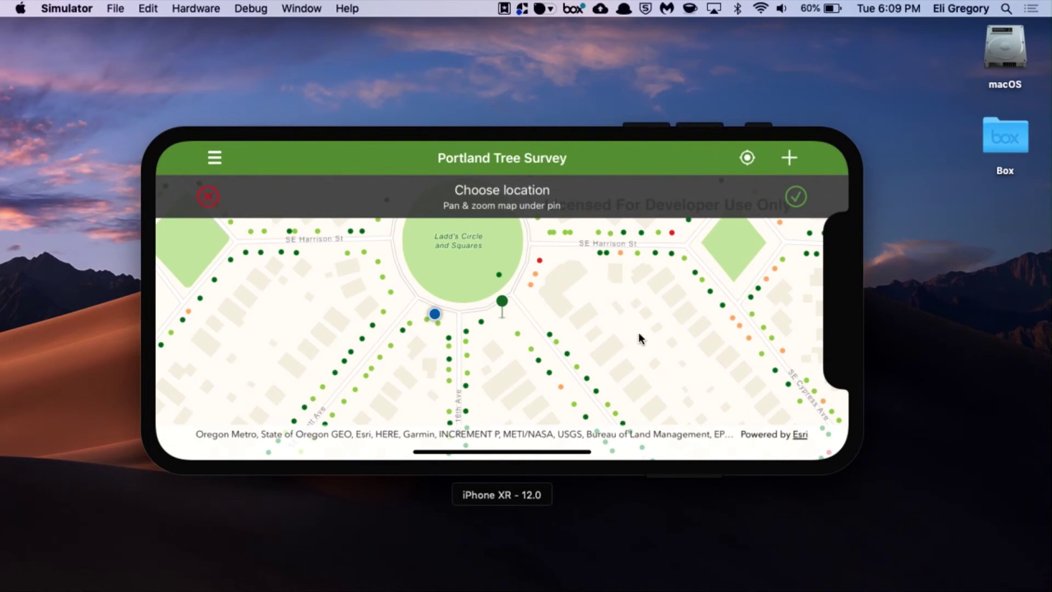
scroll(536, 363, "right", 3)
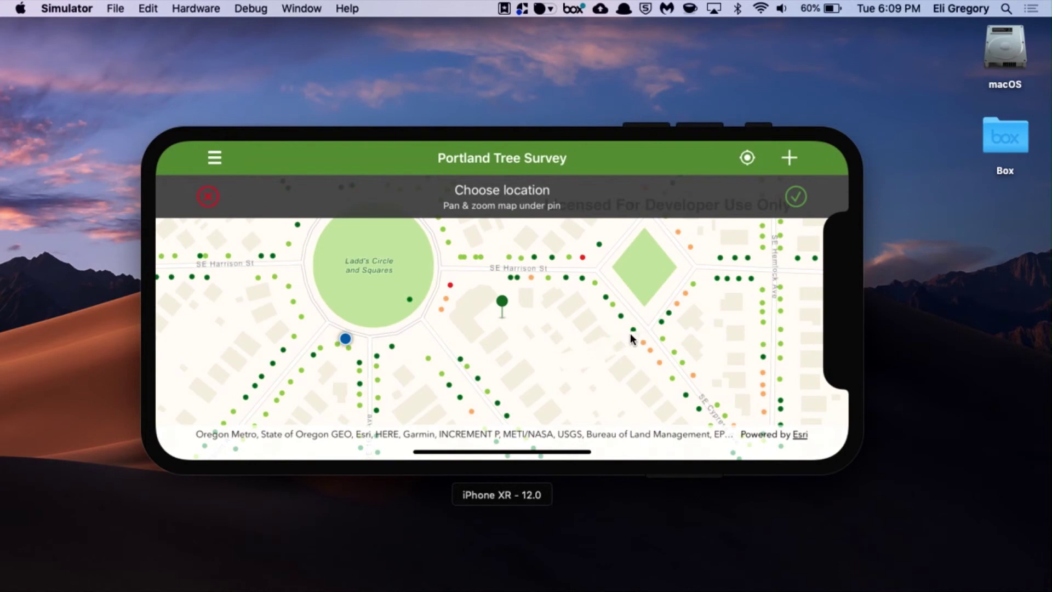
scroll(631, 337, "left", 4)
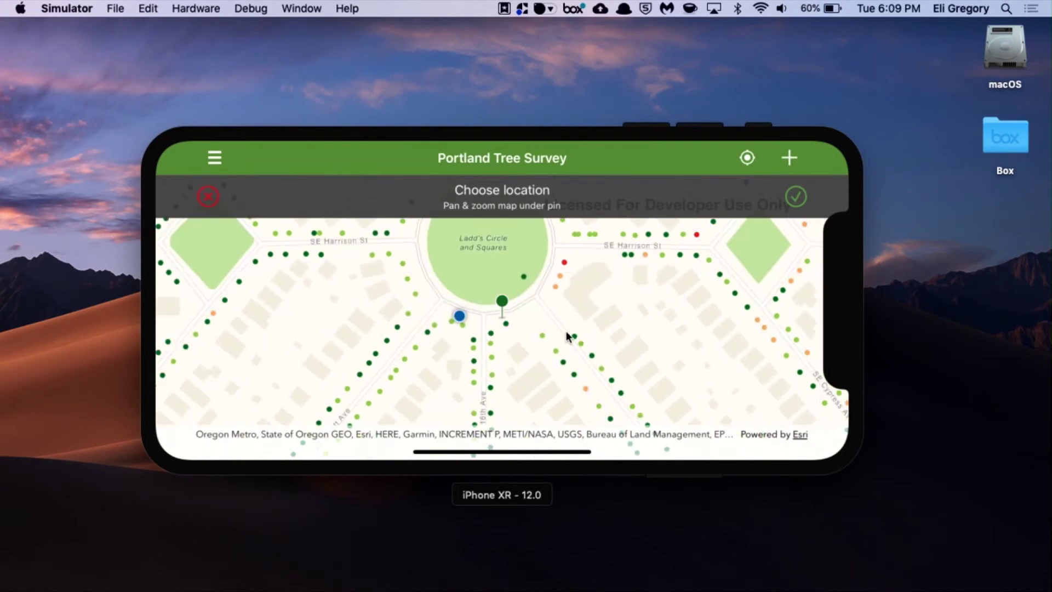
scroll(569, 336, "right", 1)
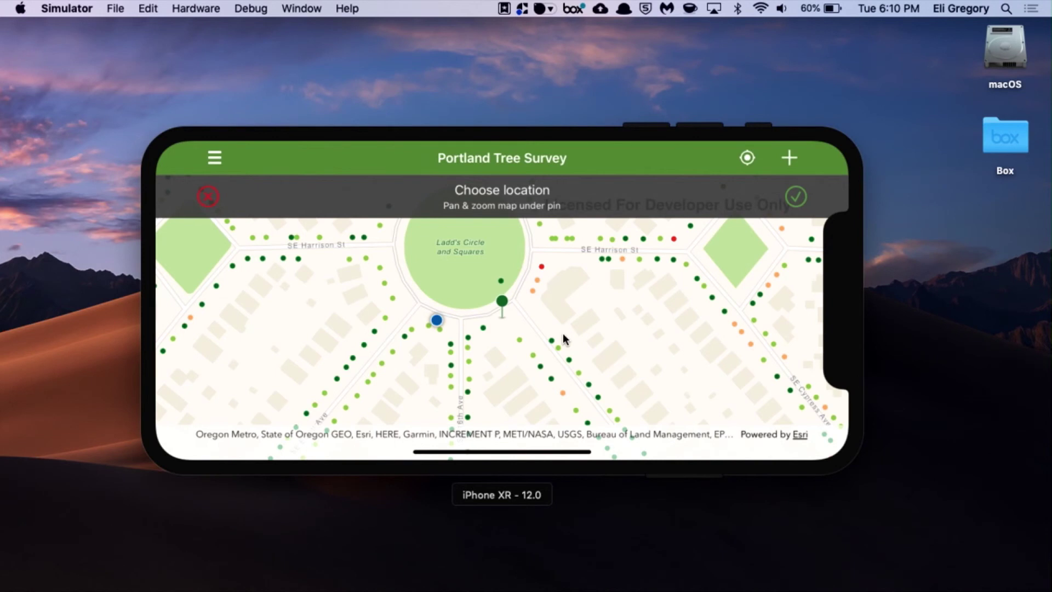
Step: Accept the pinned location and close the arcgis.com sign-in sheet to reach the Tree form
left_click(804, 203)
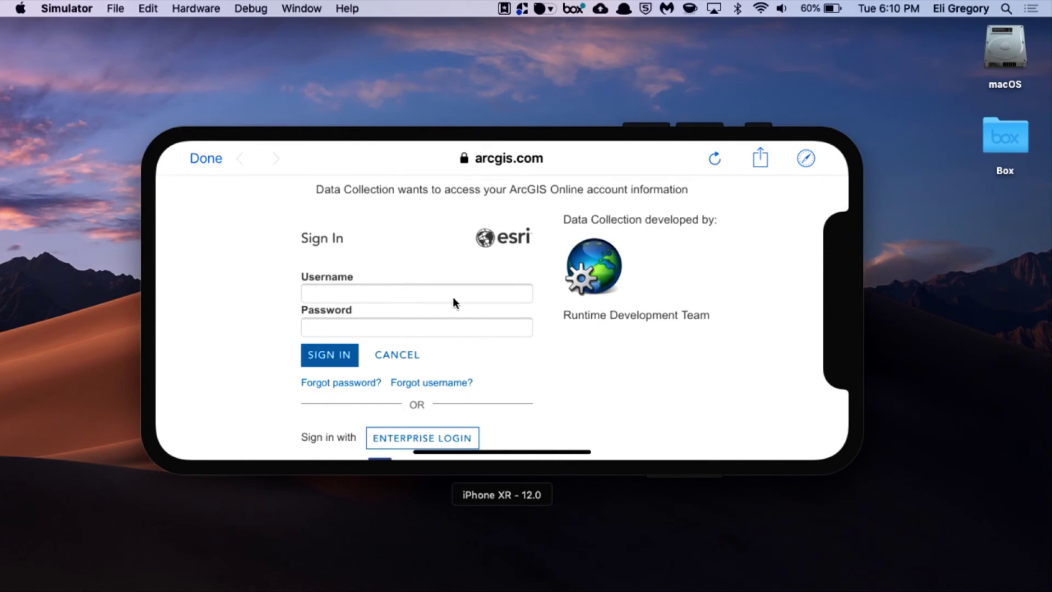
left_click(347, 288)
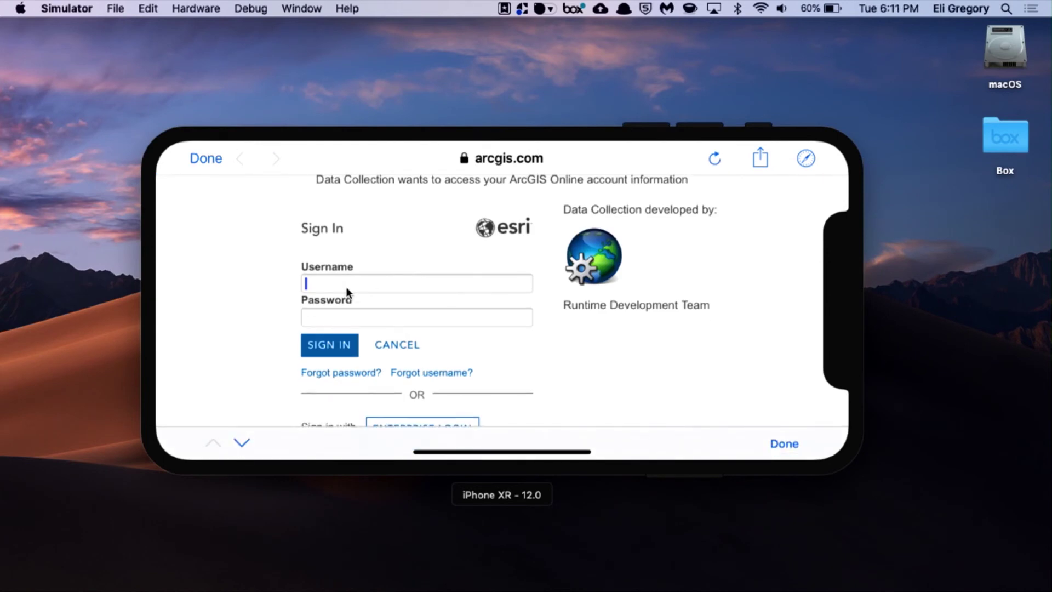
type("e")
left_click(207, 159)
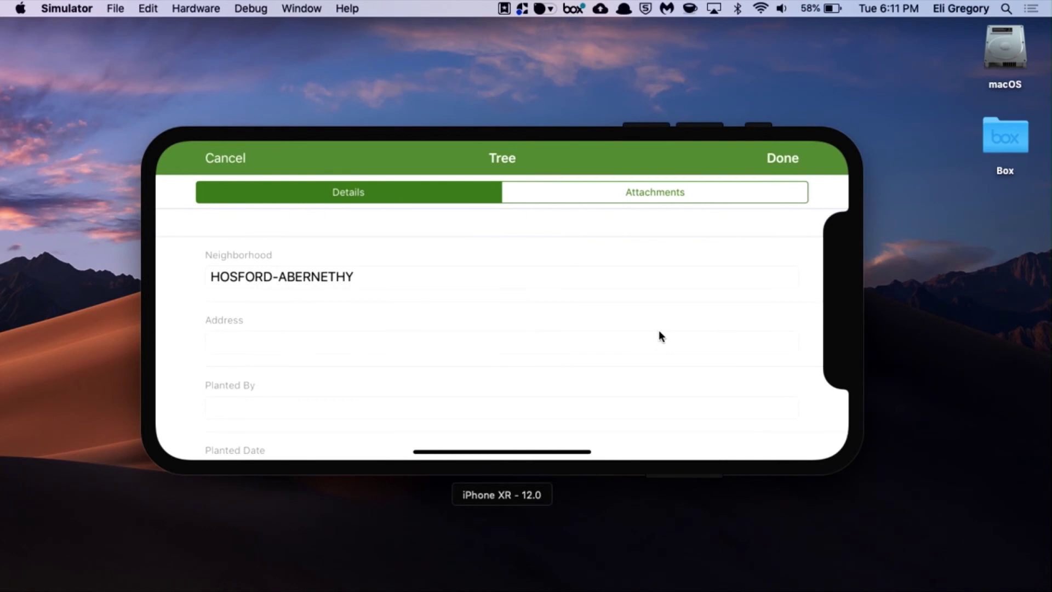
Step: Enter the tree's address as 12345 Portland Rd and bring up the Select Species list
left_click(446, 348)
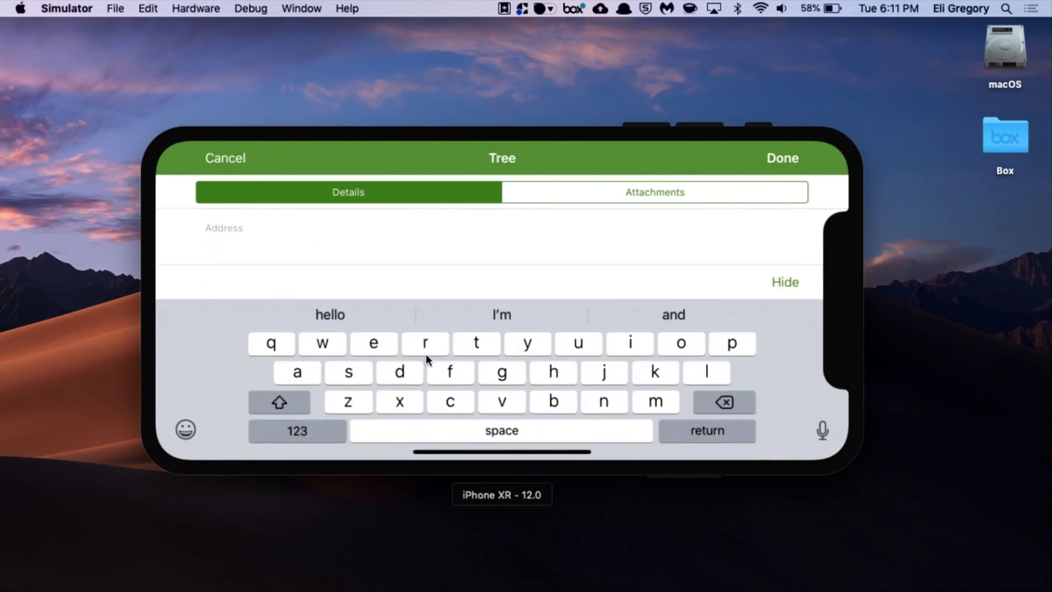
type("12345 ")
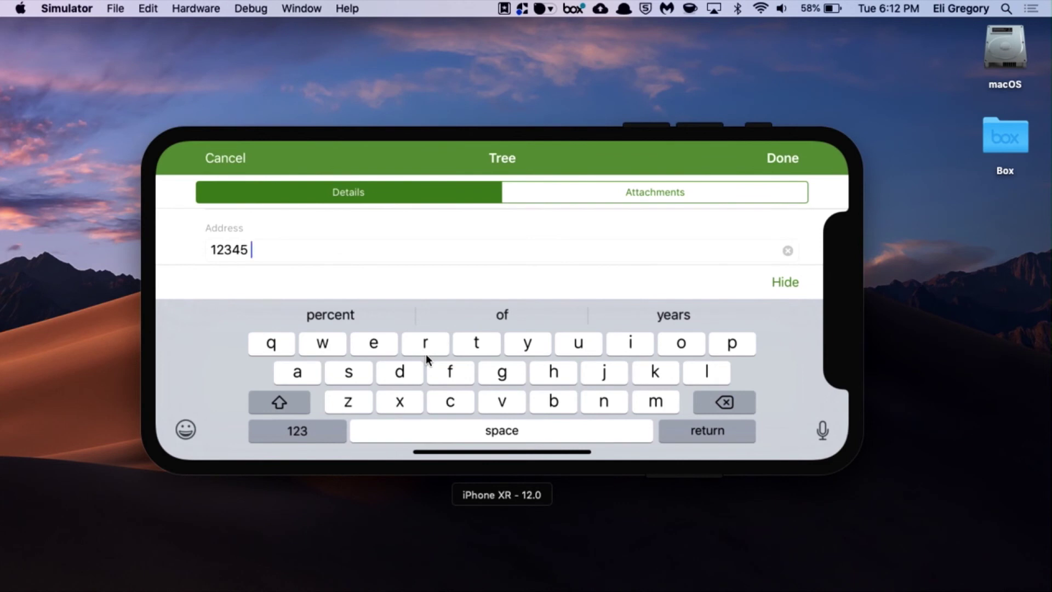
type("Portland Rd")
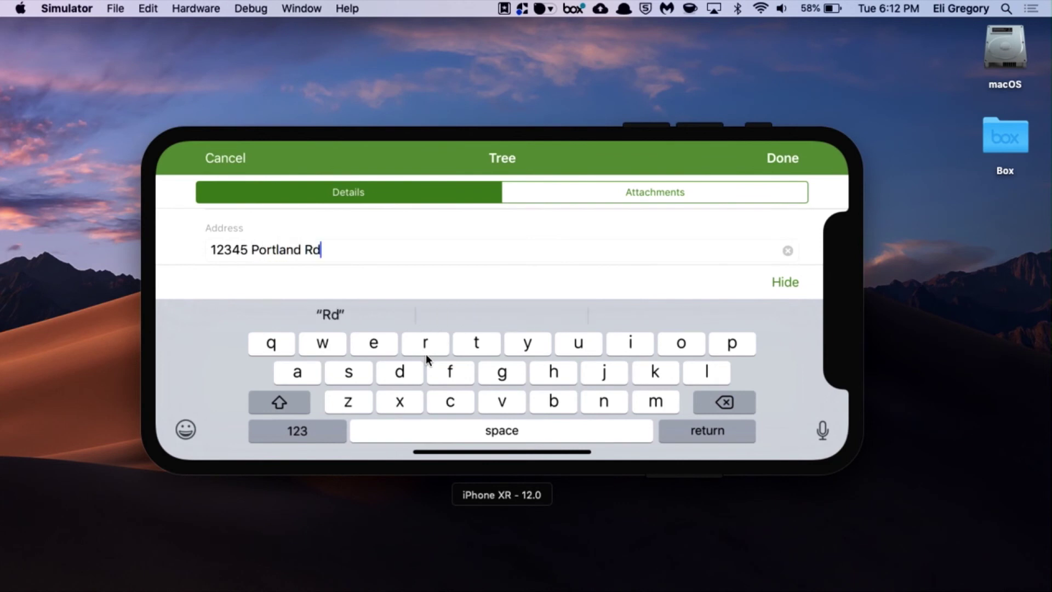
left_click(782, 283)
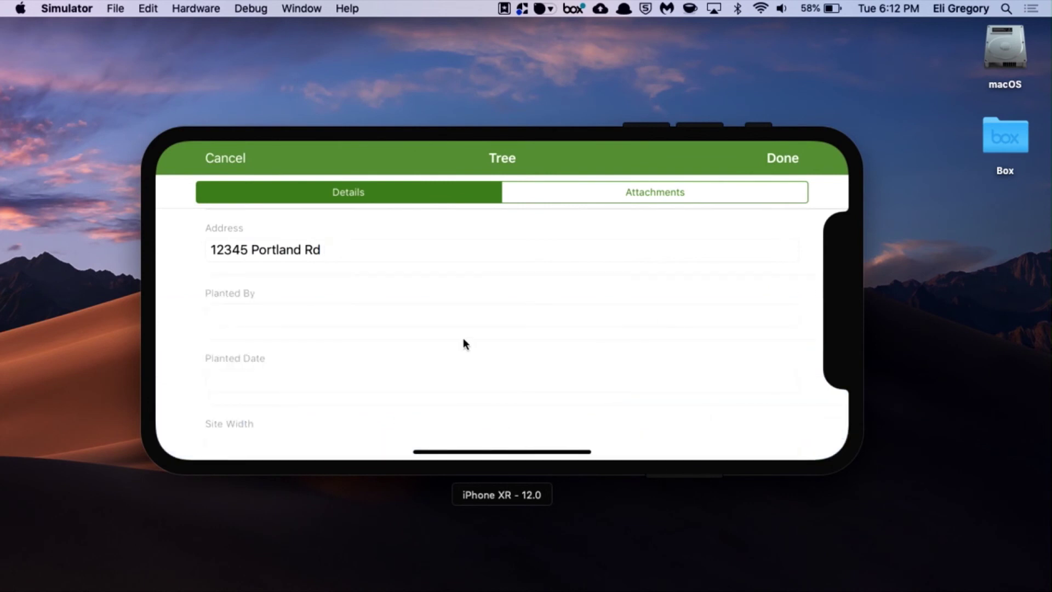
scroll(454, 285, "down", 3)
scroll(215, 356, "down", 5)
left_click(329, 406)
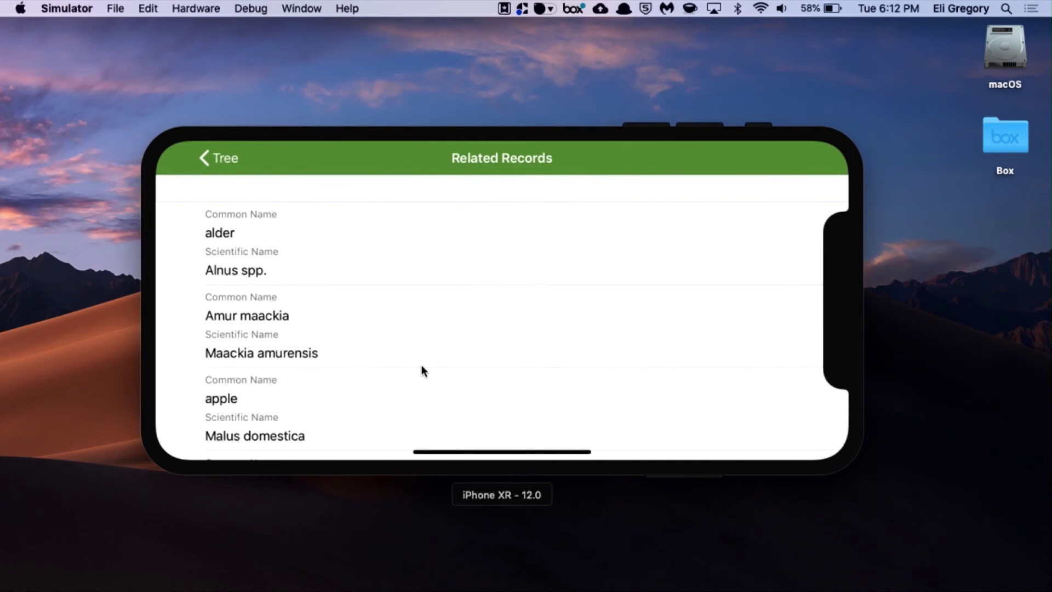
Step: Pick apple (Malus domestica) as the species and save the new tree record
left_click(296, 408)
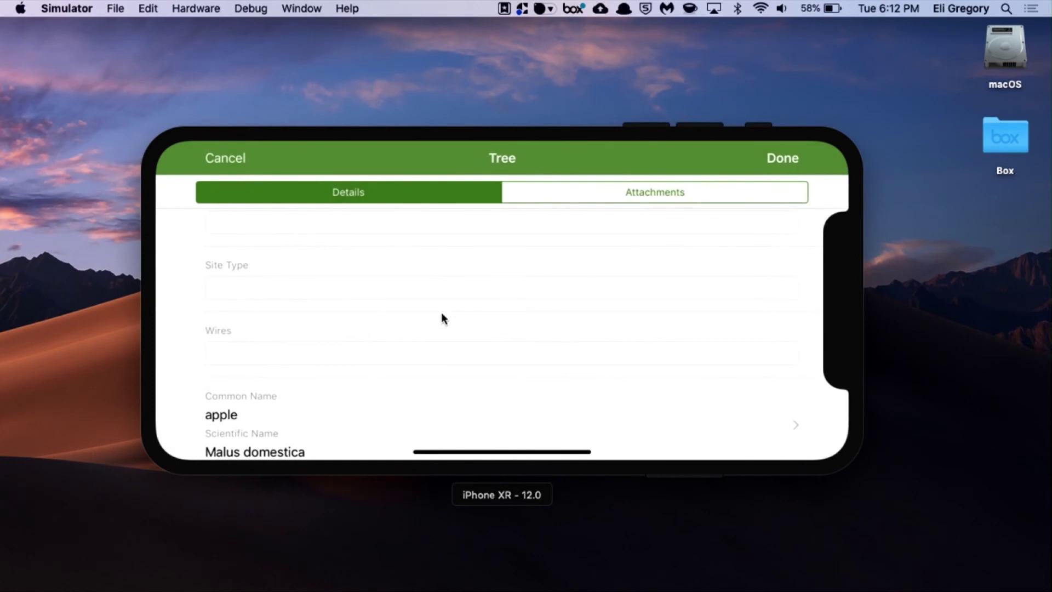
left_click(788, 158)
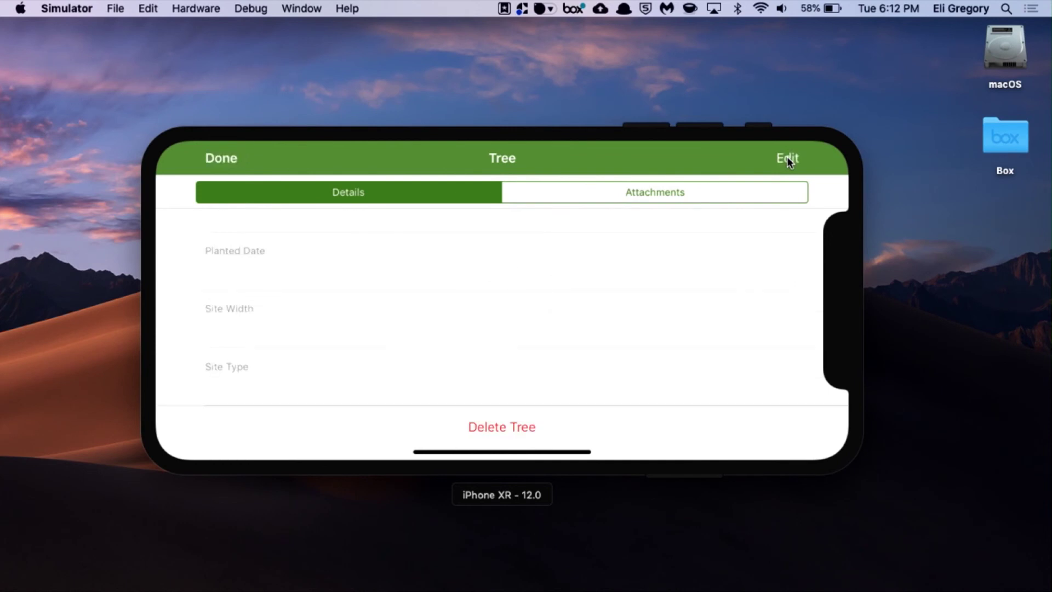
scroll(591, 299, "up", 5)
left_click_drag(599, 394, 614, 85)
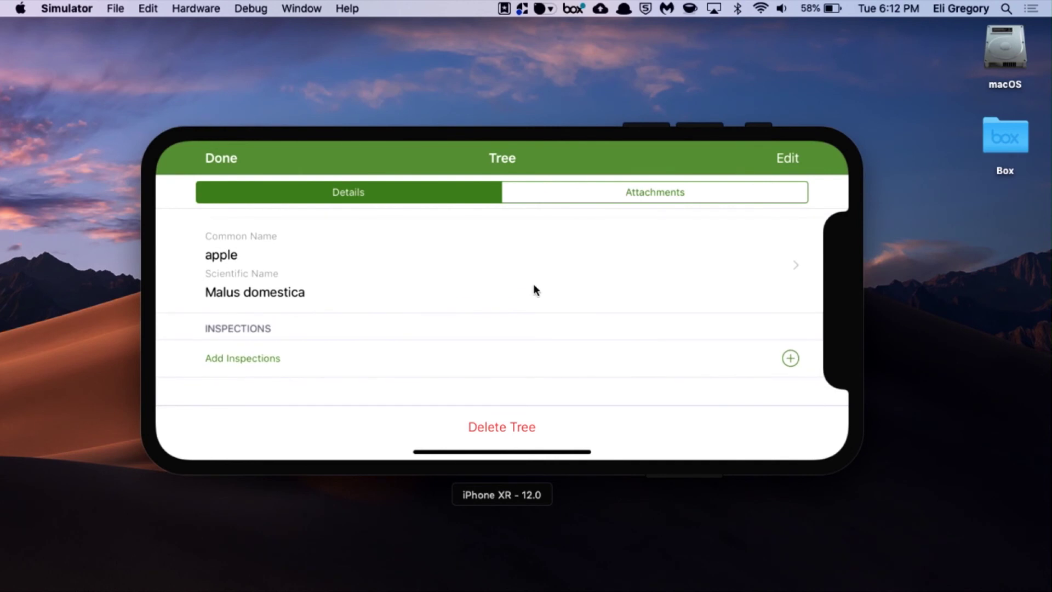
Step: Add an inspection to the apple tree with Collected Date 3/5/2019
left_click(410, 367)
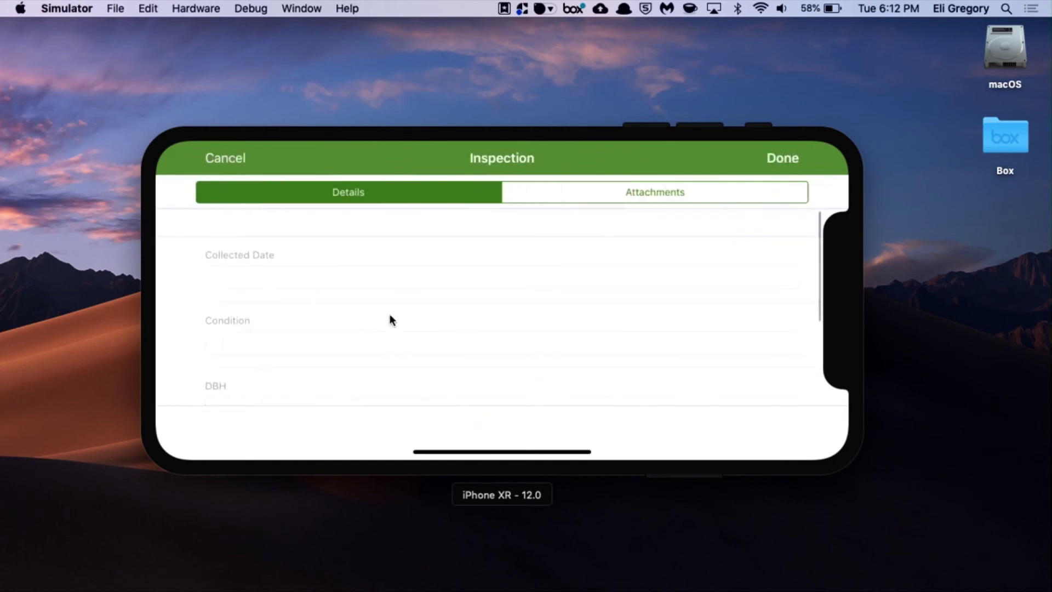
left_click(376, 277)
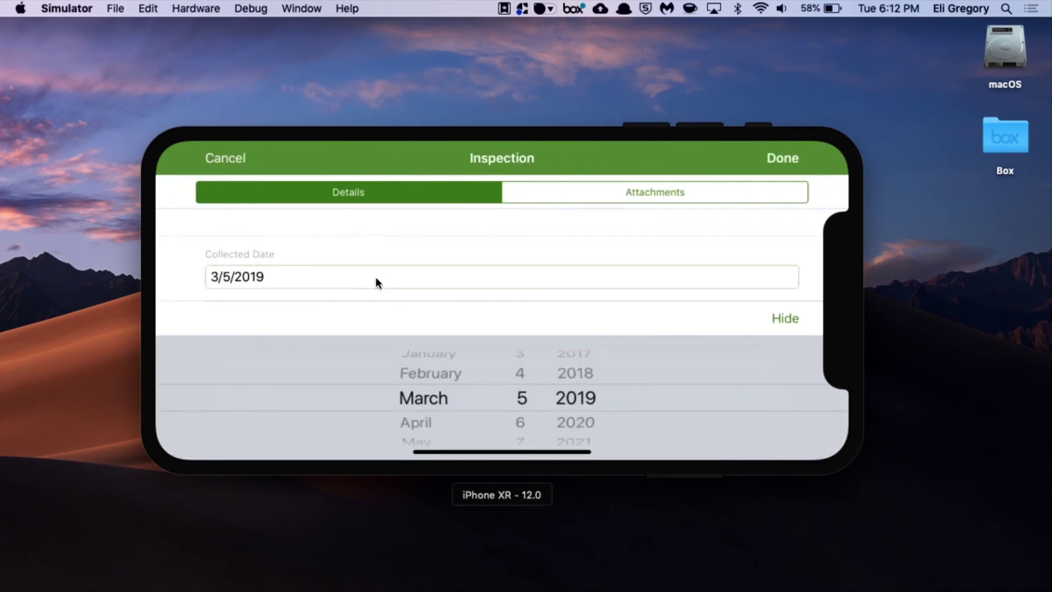
left_click(785, 320)
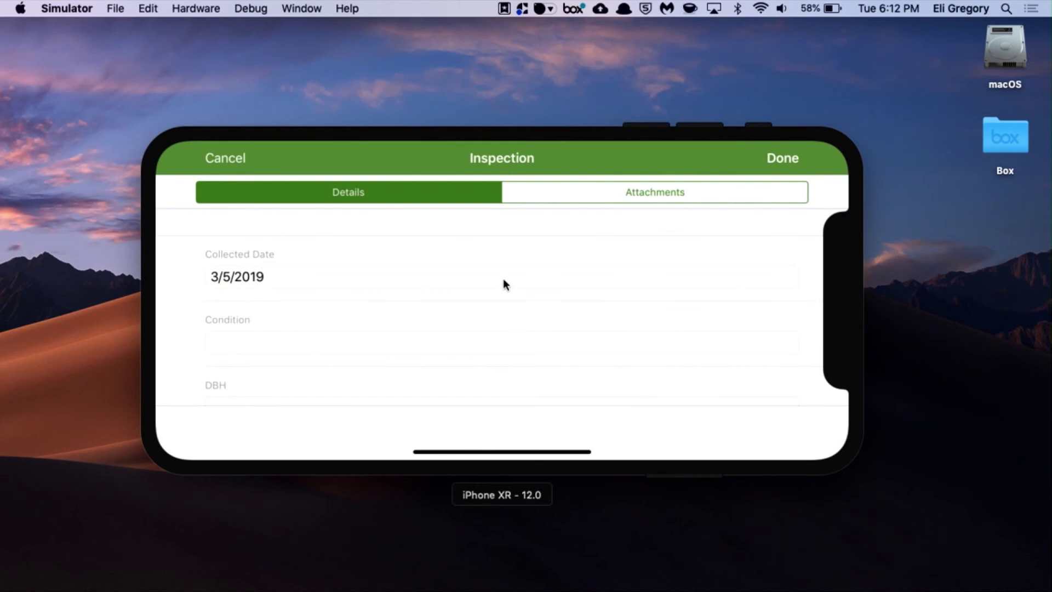
left_click_drag(503, 279, 493, 202)
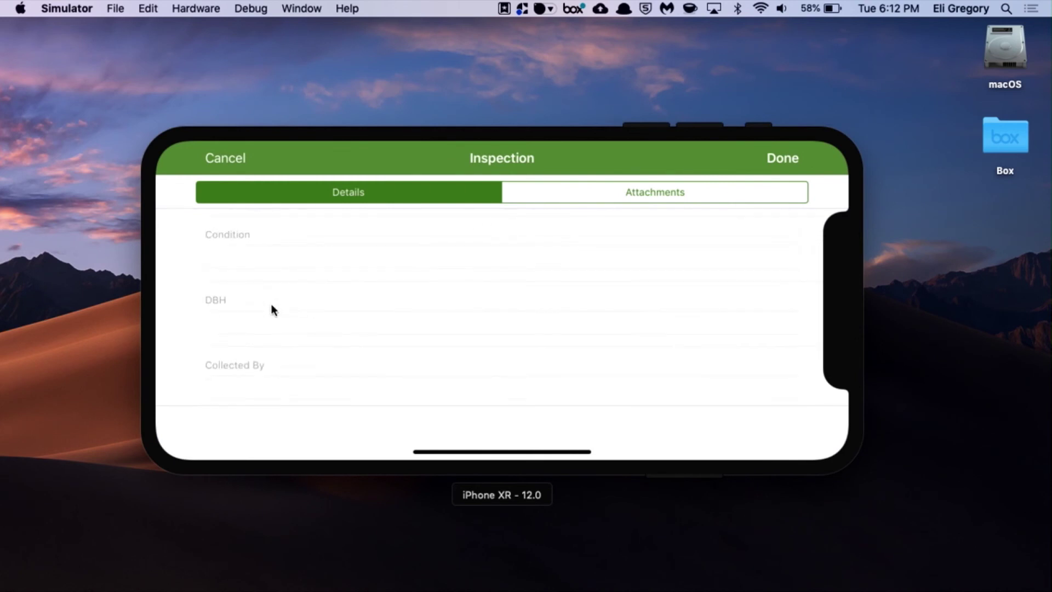
Step: Change the inspection's Condition from Good to Fair
left_click(247, 258)
left_click_drag(561, 384, 557, 371)
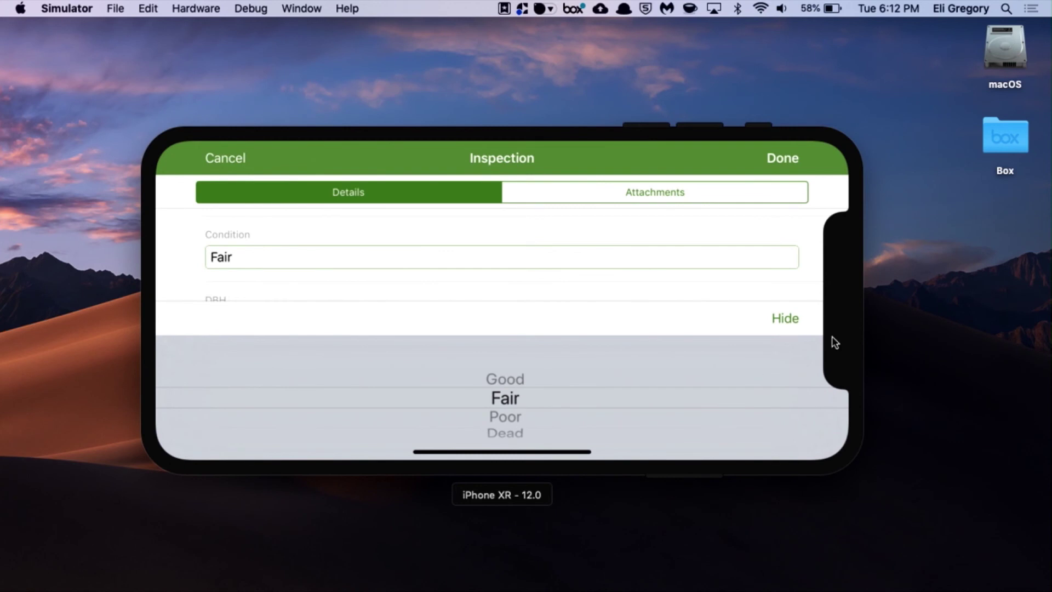
left_click(793, 318)
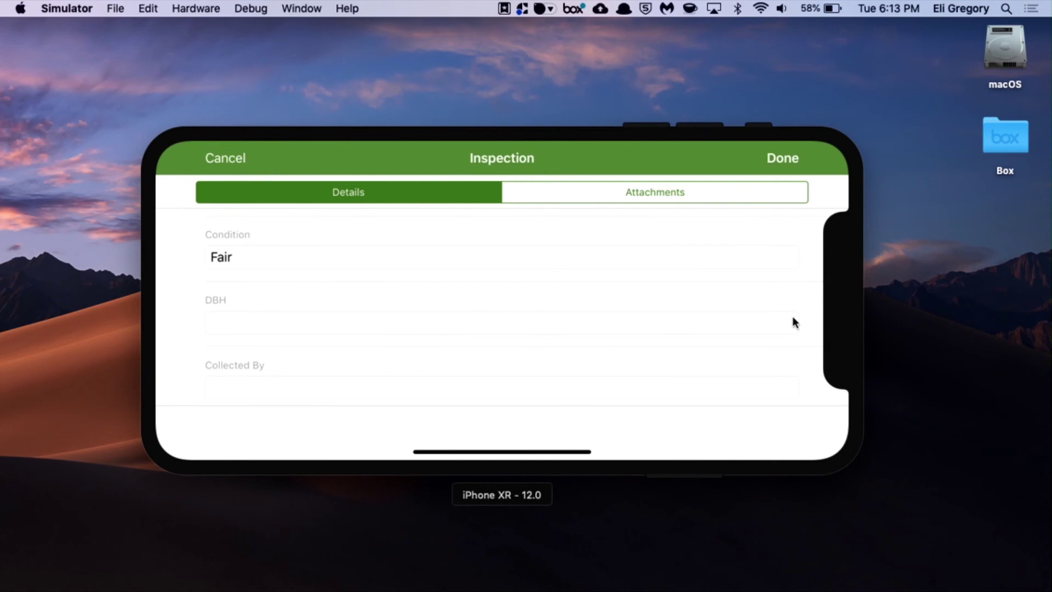
Step: From the inspection's Attachments, add an attachment and browse the Camera Roll album
left_click(687, 193)
left_click(597, 251)
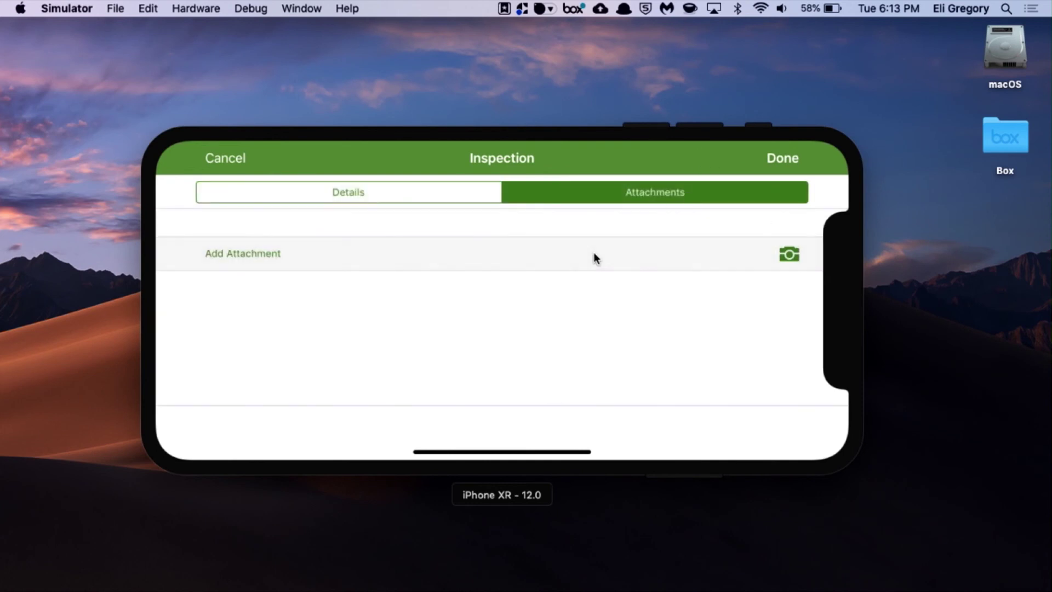
left_click(669, 201)
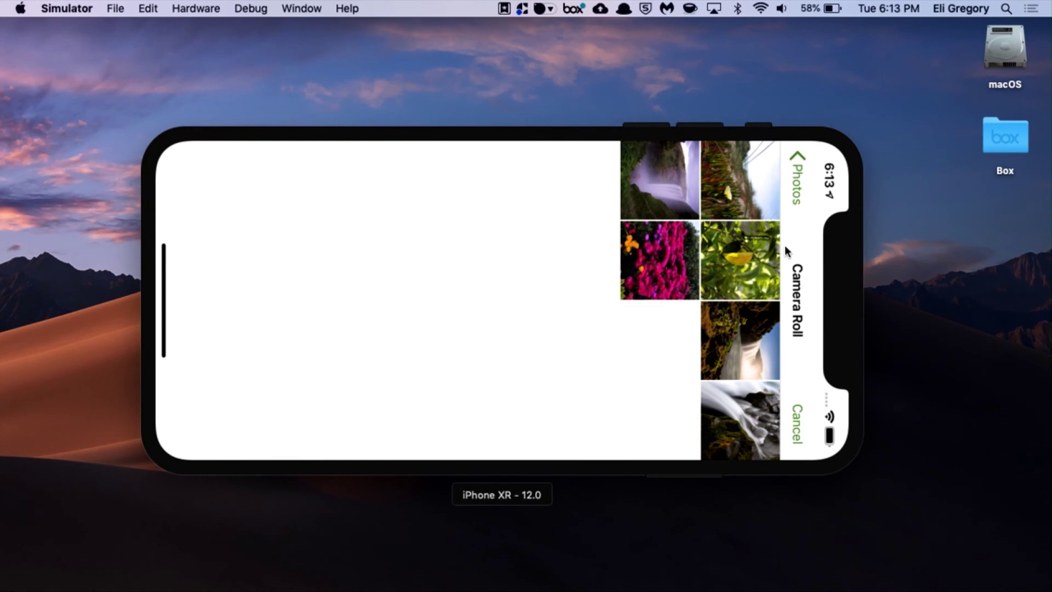
left_click_drag(795, 191, 760, 257)
Step: Rotate the simulator left and back to landscape, then relaunch Data Collection from the home screen
left_click(178, 7)
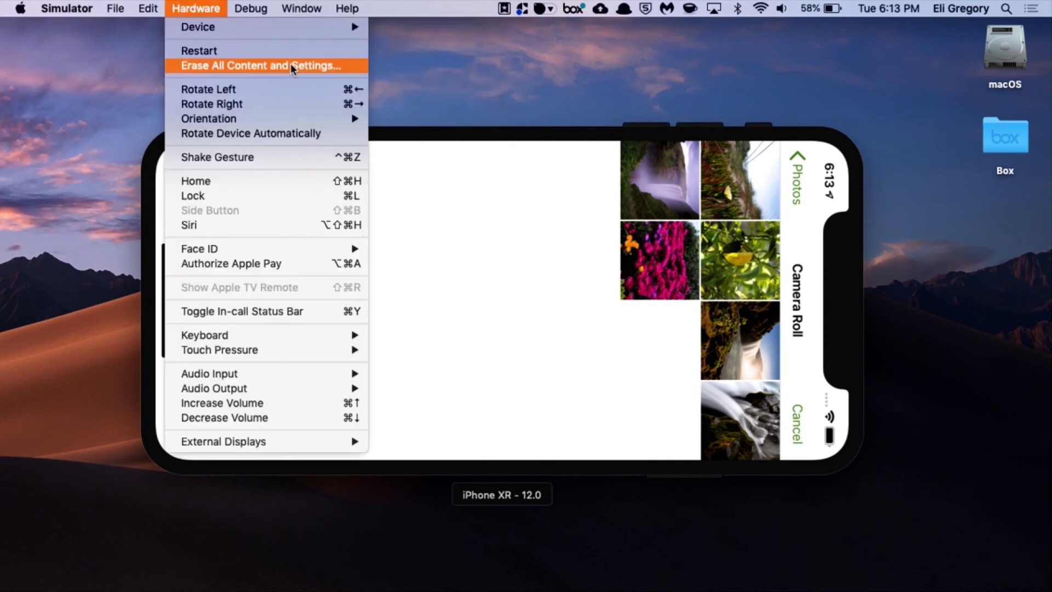
left_click(267, 88)
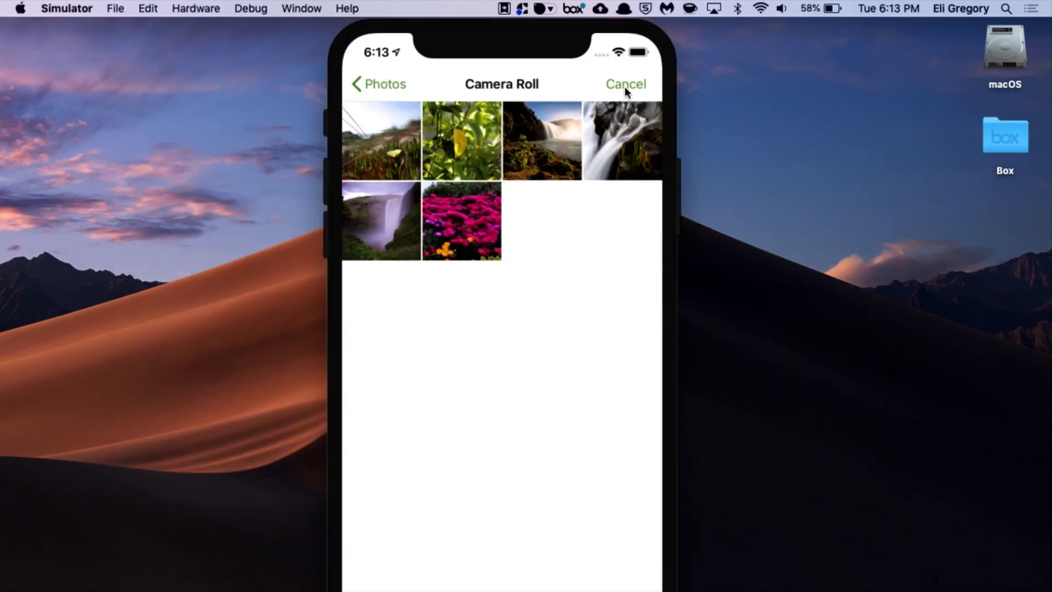
mouse_move(6, 307)
left_click(195, 9)
left_click(220, 103)
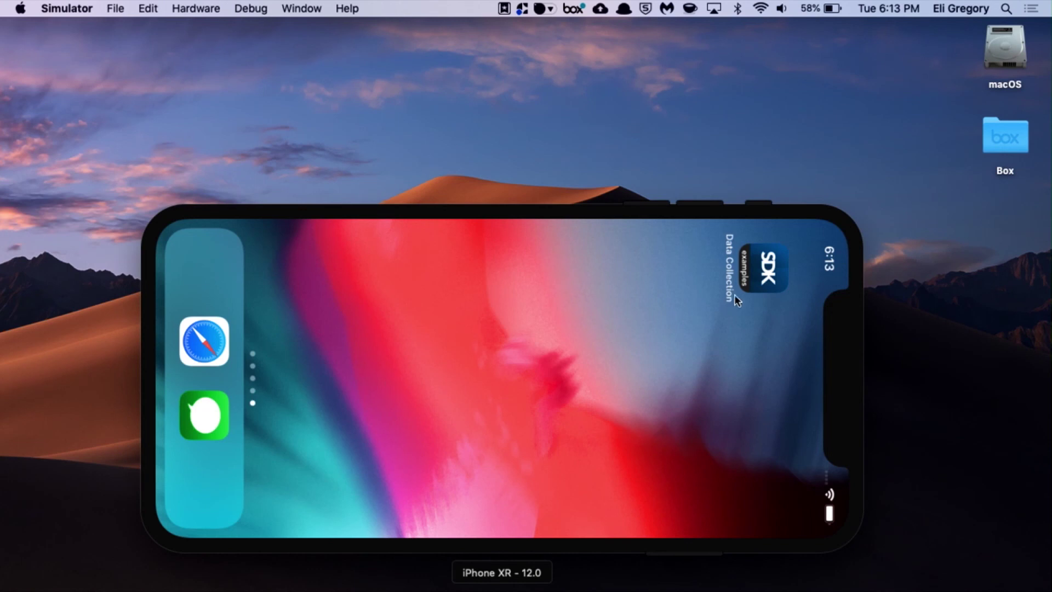
left_click(765, 267)
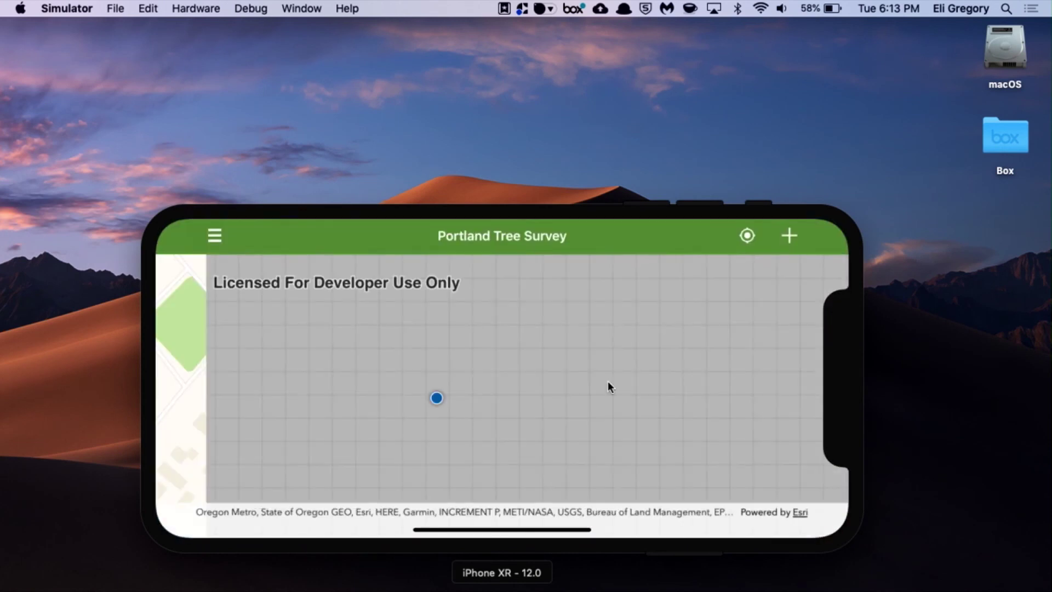
Step: Open the apple tree's full details and start a new inspection
left_click(505, 400)
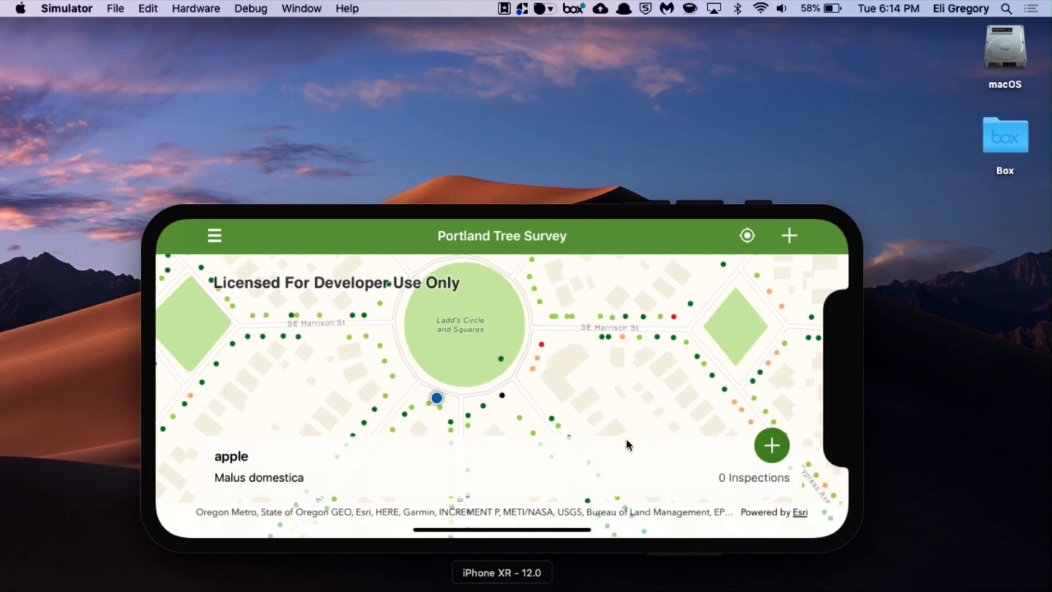
left_click(525, 474)
scroll(574, 452, "up", 3)
left_click(527, 451)
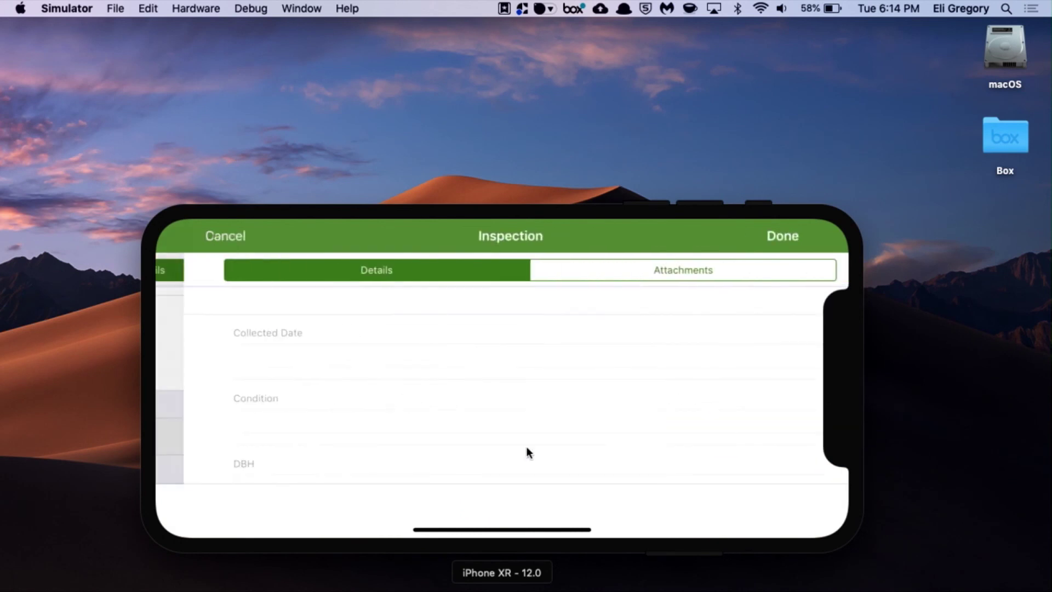
Step: Set Collected Date 3/5/2019 and Condition Fair, save the inspection, and return to the map
left_click(388, 357)
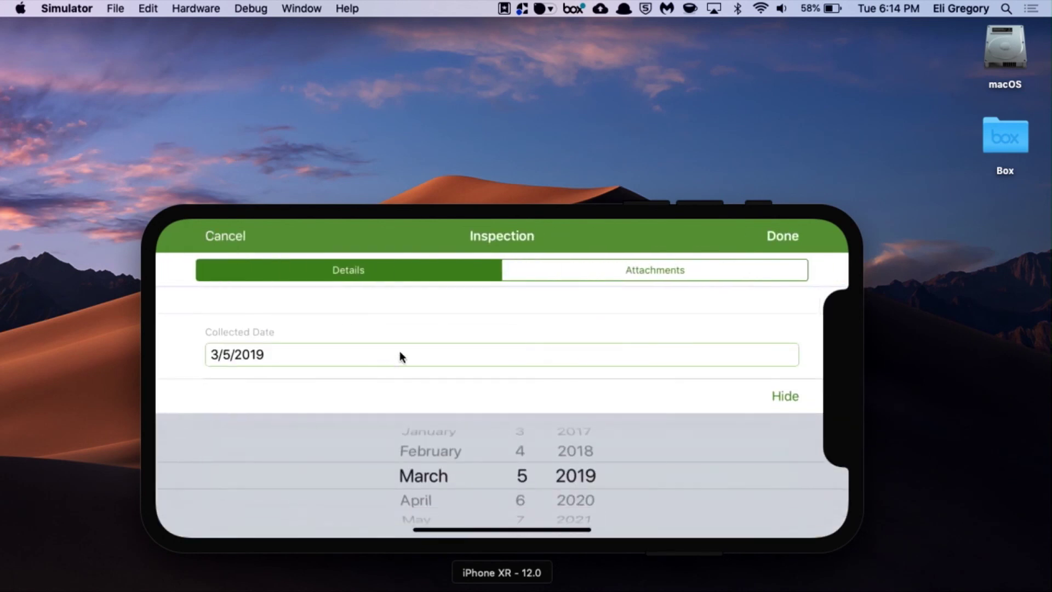
left_click_drag(399, 356, 404, 276)
left_click(339, 365)
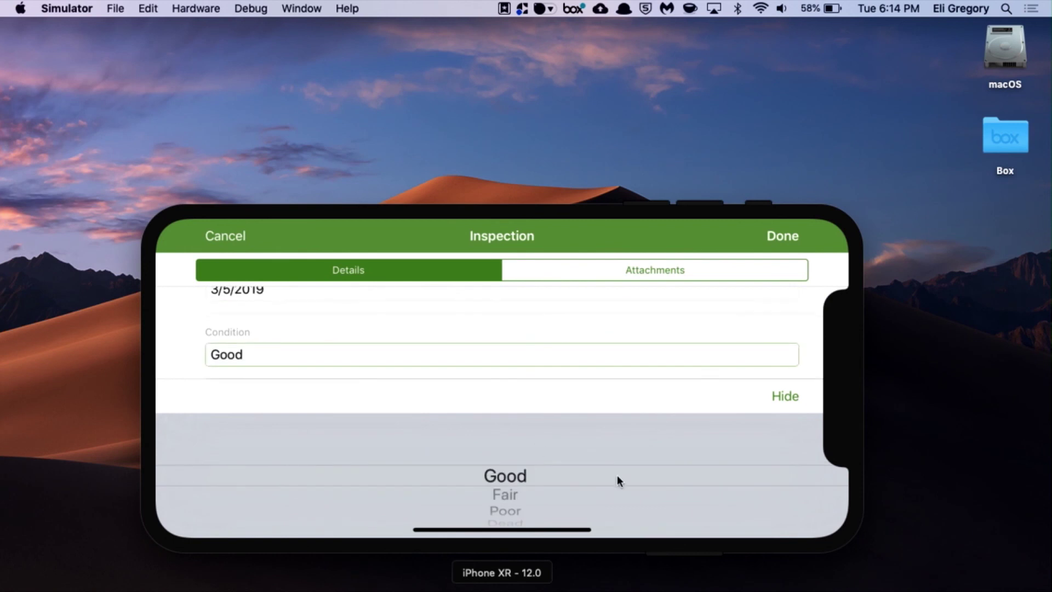
scroll(590, 475, "down", 1)
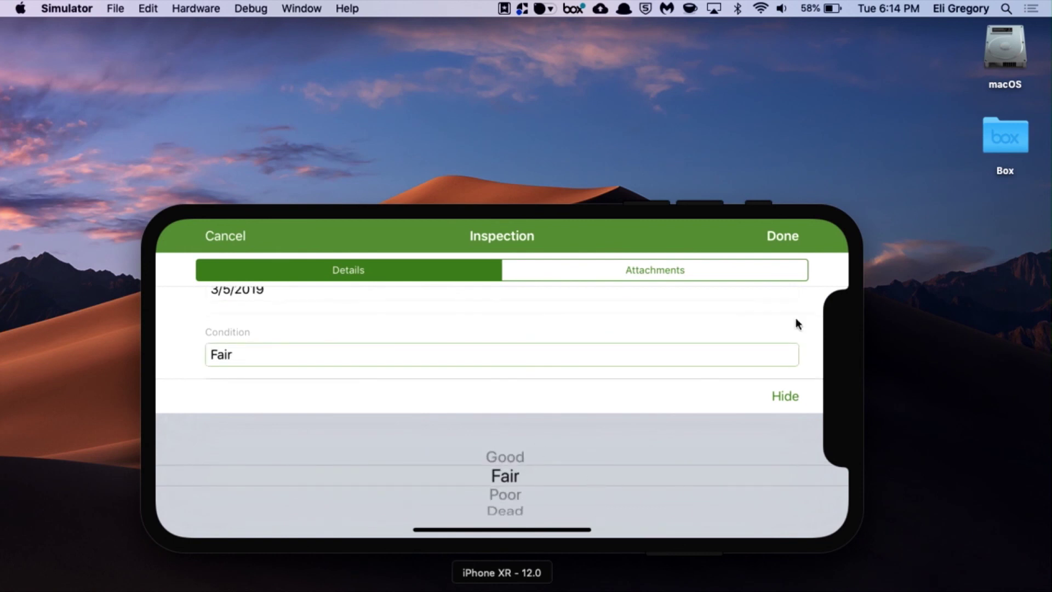
left_click(790, 232)
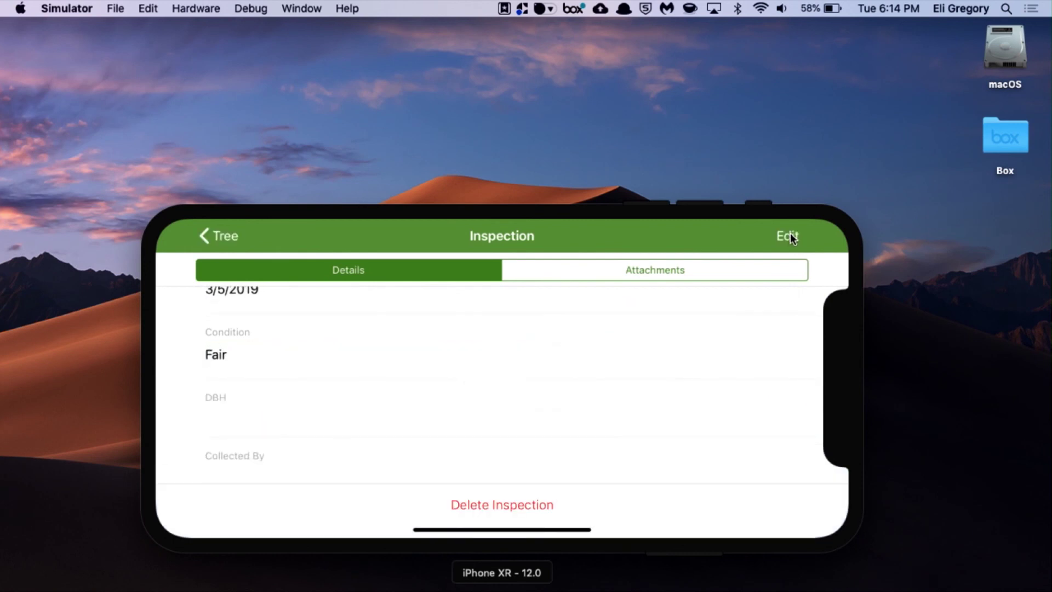
left_click(214, 231)
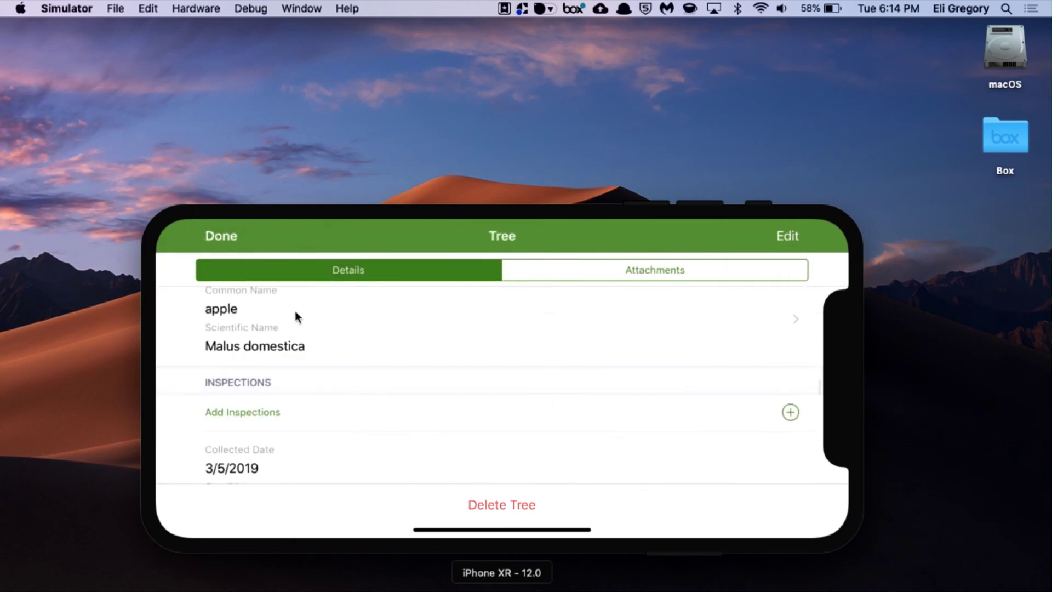
left_click(231, 237)
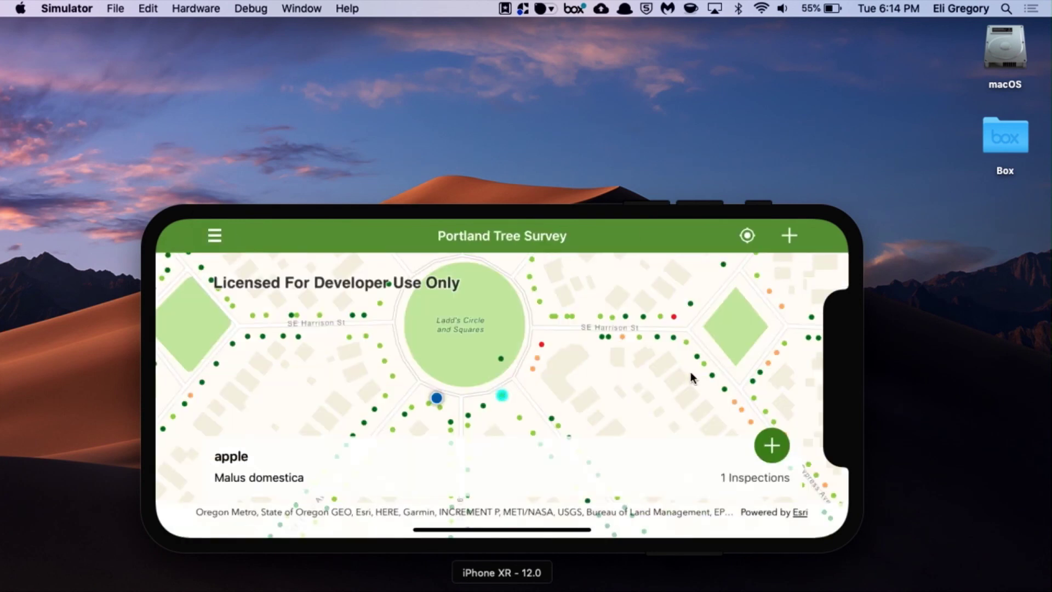
Step: Deselect and reselect the apple tree, then tap empty map to close its summary card
left_click(502, 401)
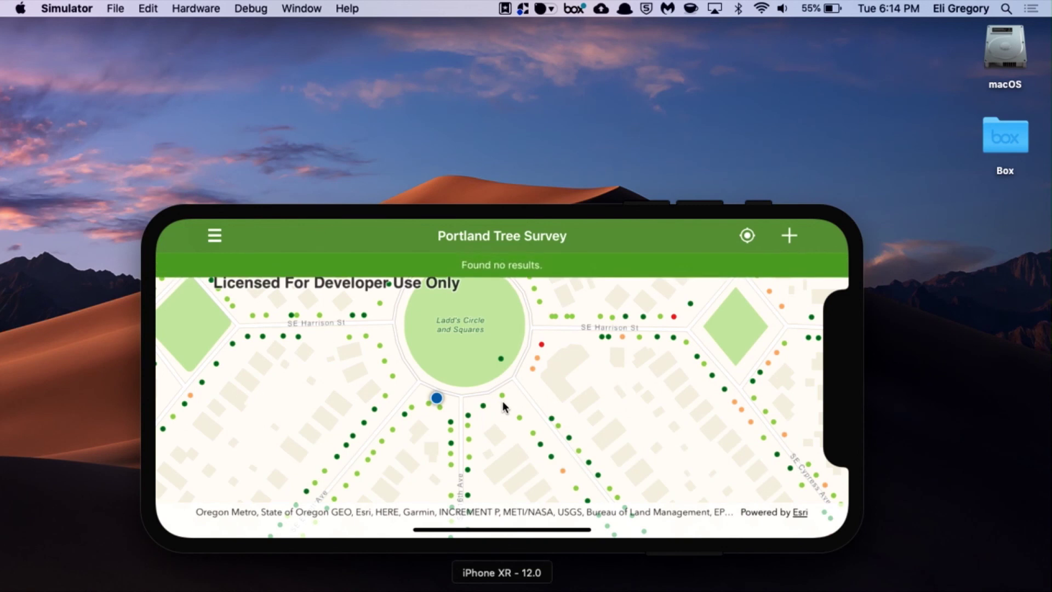
left_click(502, 400)
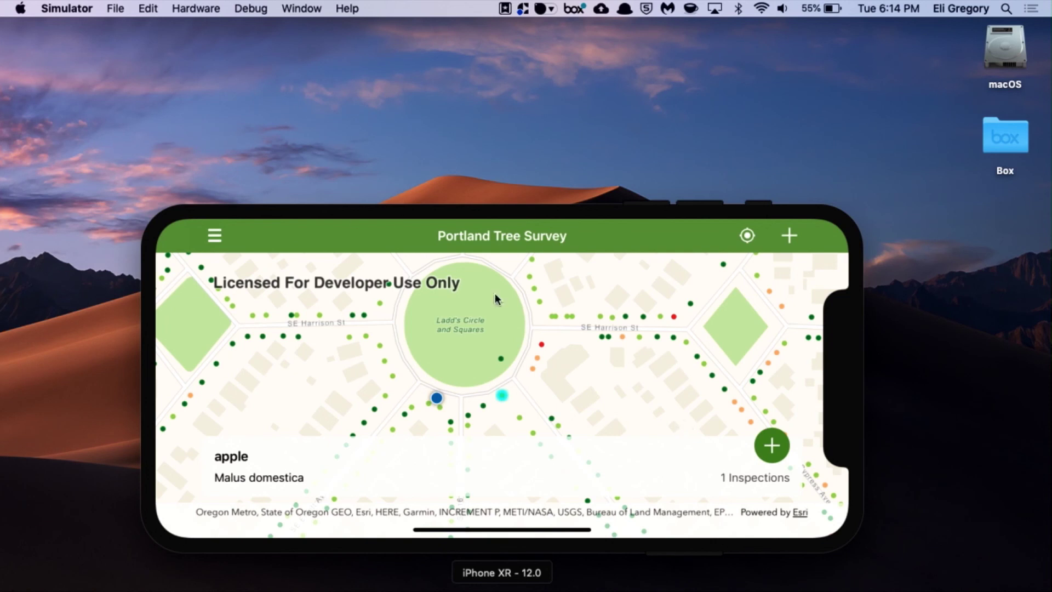
left_click(304, 377)
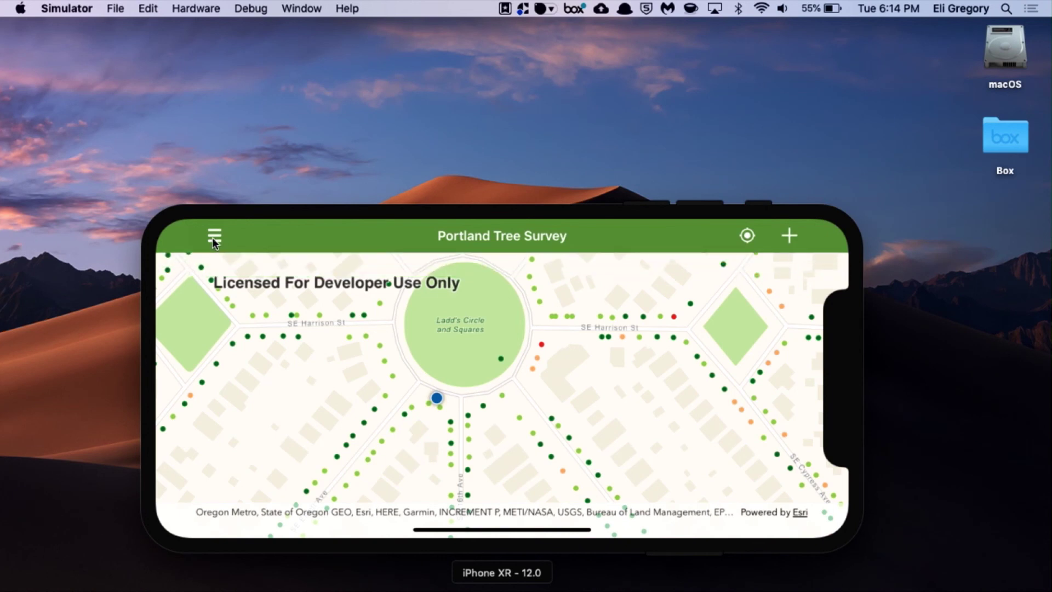
Step: Start Work Offline for the Portland Tree Survey map to reach the Choose extent view
left_click(212, 241)
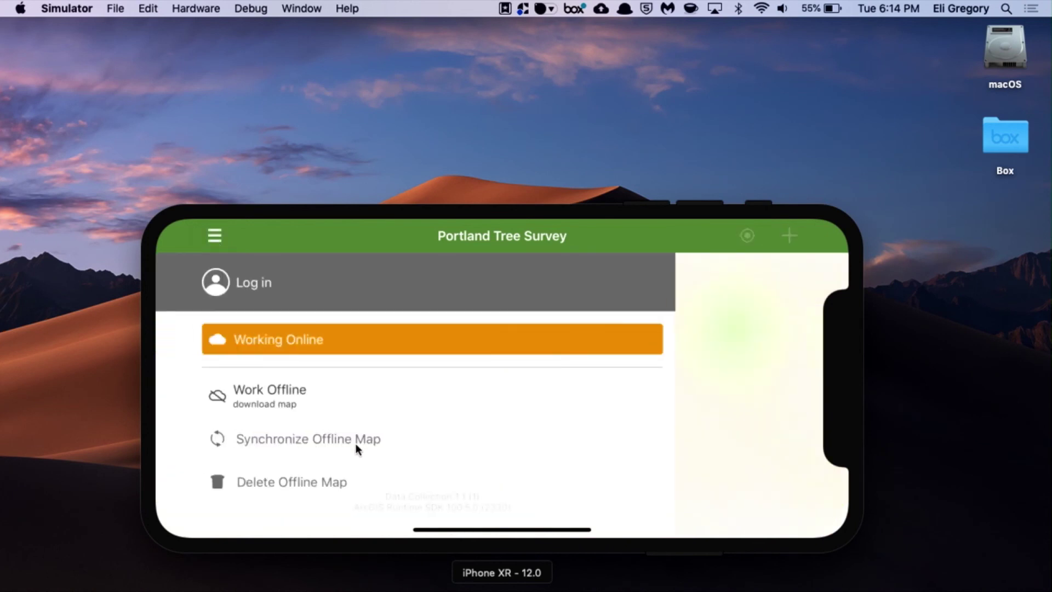
left_click(275, 395)
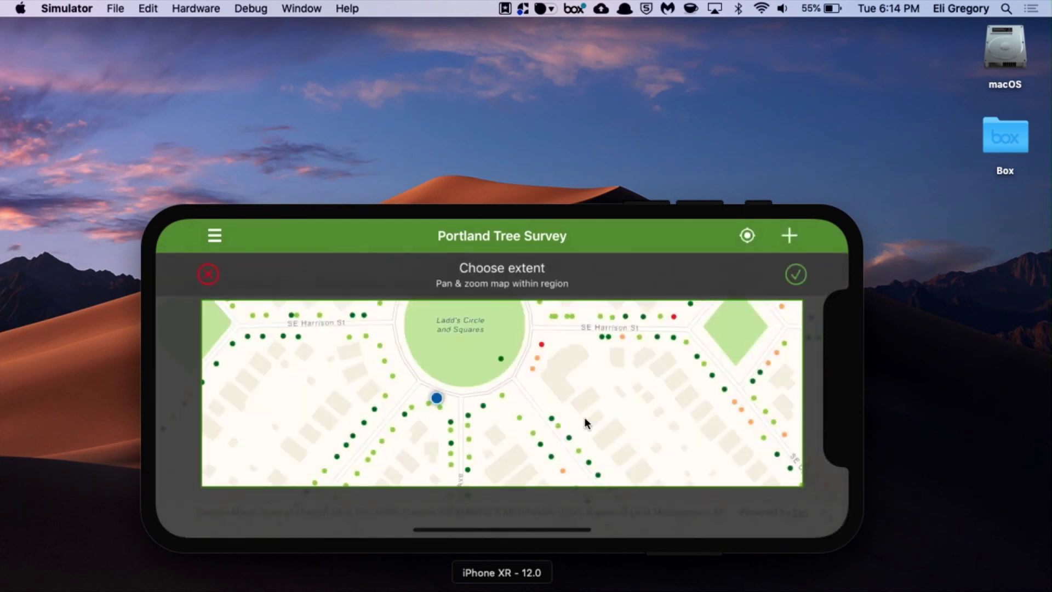